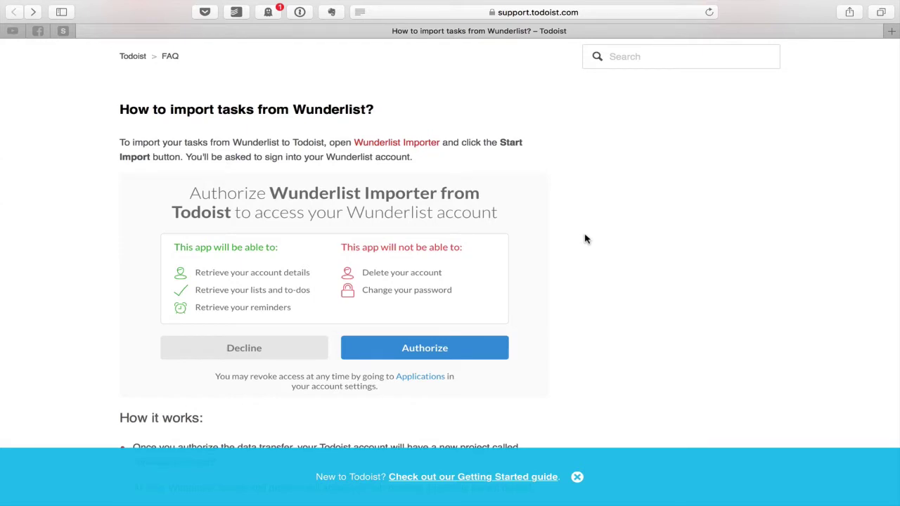
# Step: Check the help article's URL, then scroll down to its 'How it works' section on the Wunderlist import
pyautogui.click(601, 13)
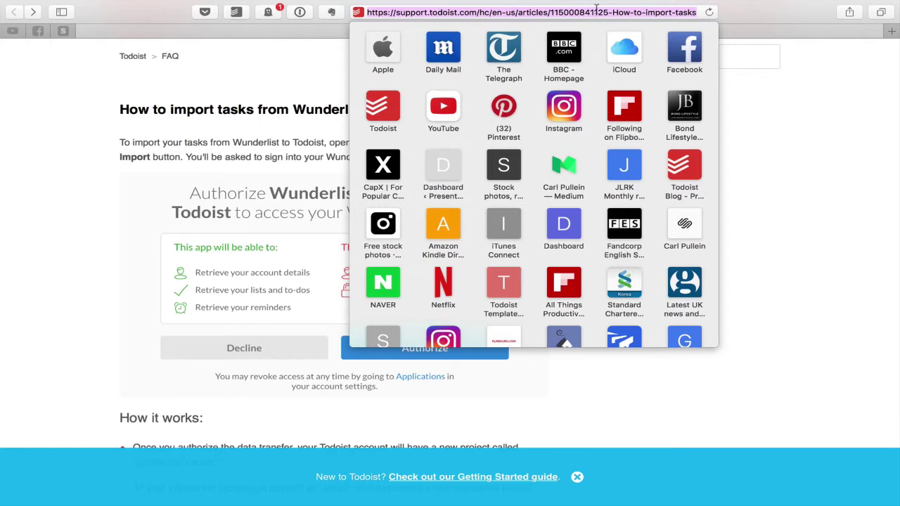
pyautogui.click(747, 132)
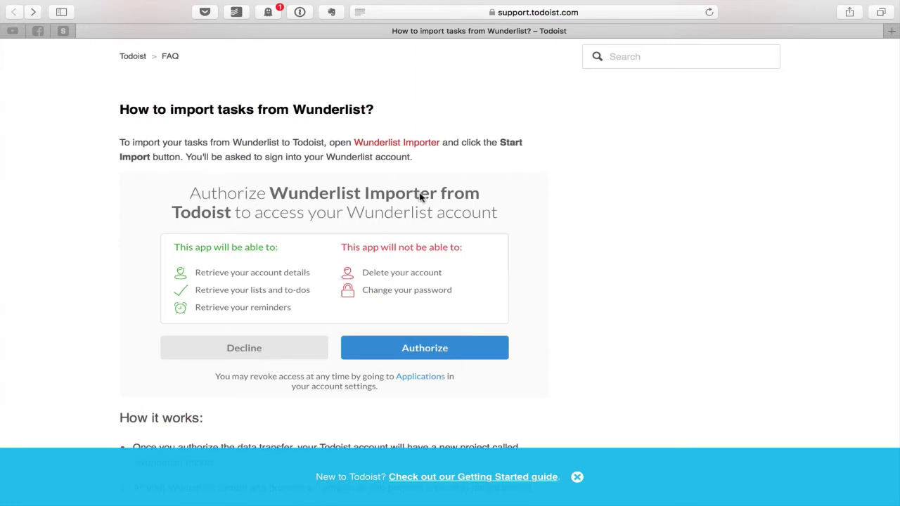
pyautogui.scroll(-5, 420, 197)
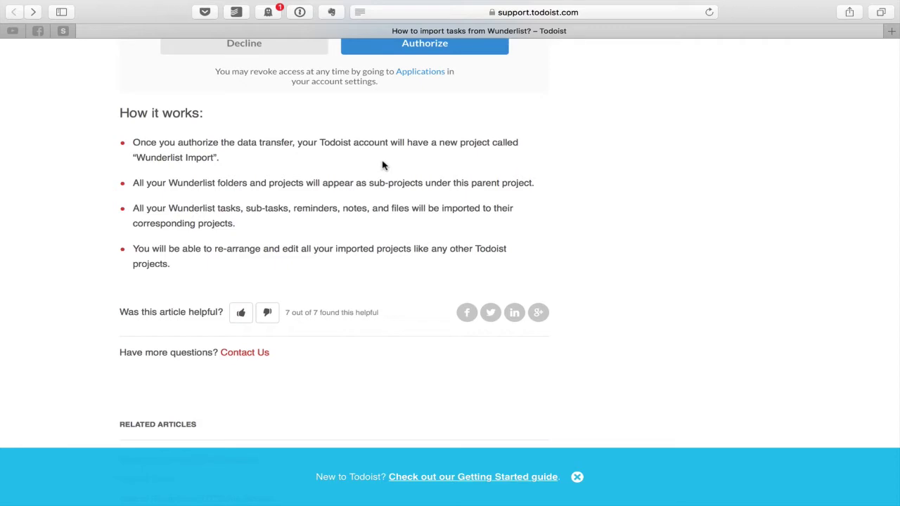
# Step: Open the Todoist desktop app full screen and install the available version 862 from the settings menu
pyautogui.hotkey('ctrl', 'Left')
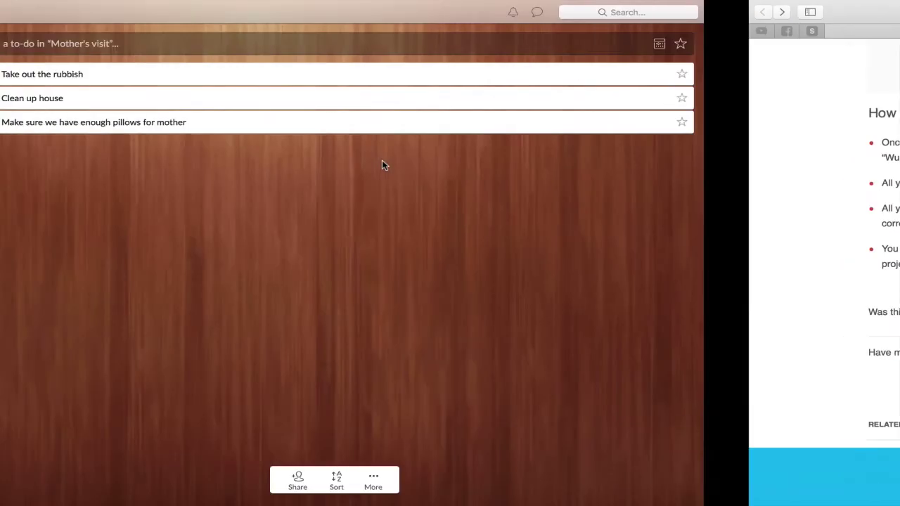
pyautogui.hotkey('ctrl', 'Left')
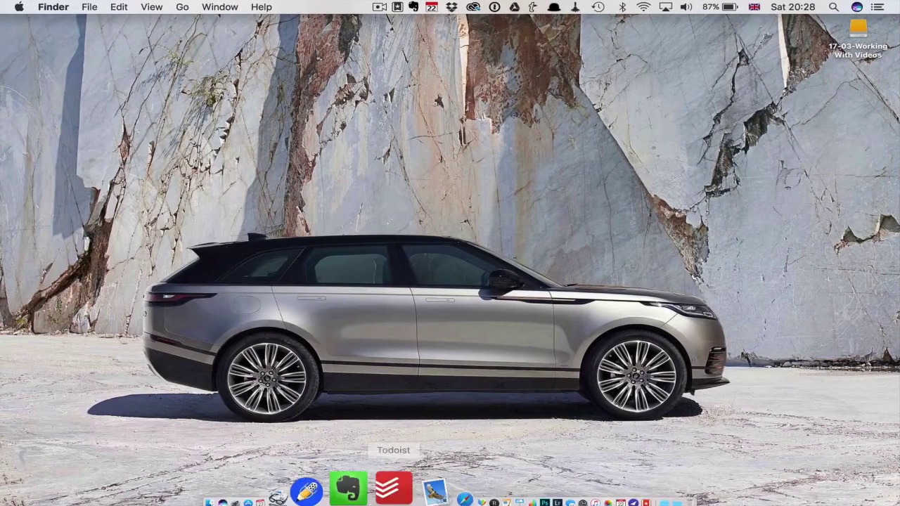
pyautogui.click(393, 487)
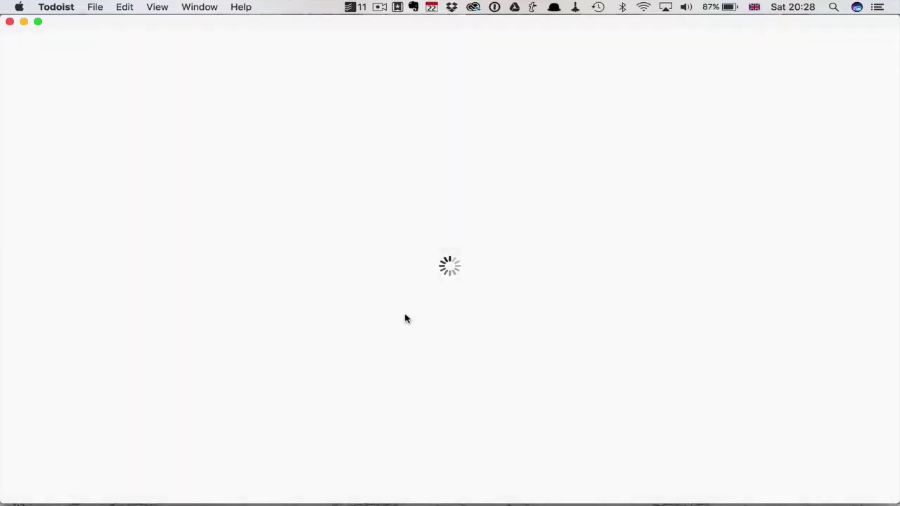
pyautogui.click(38, 22)
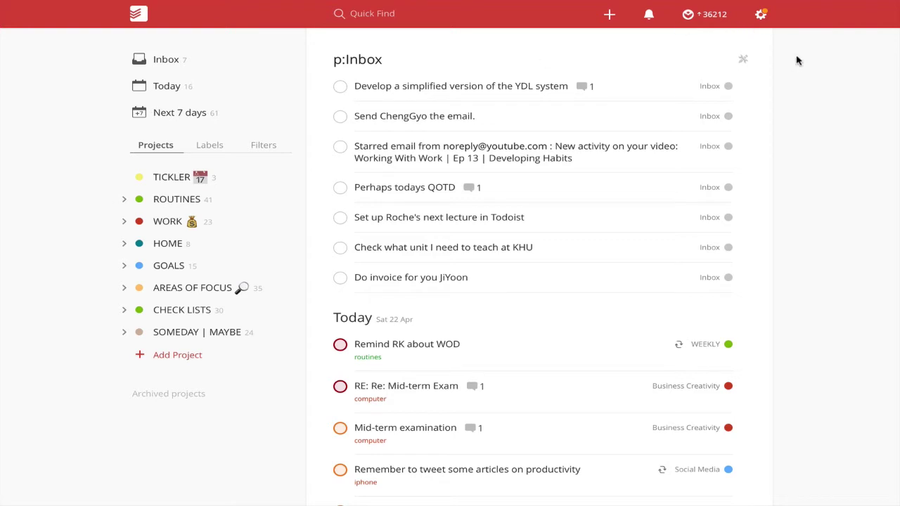
pyautogui.click(760, 15)
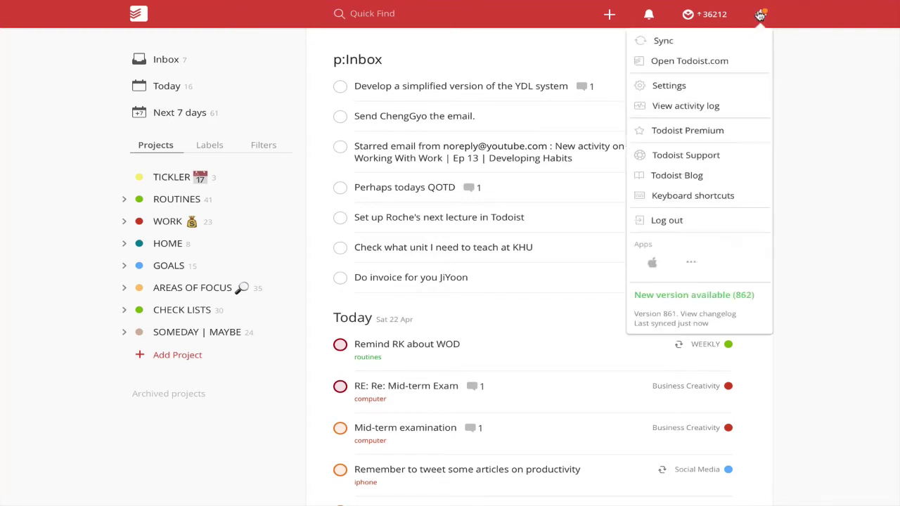
pyautogui.click(727, 299)
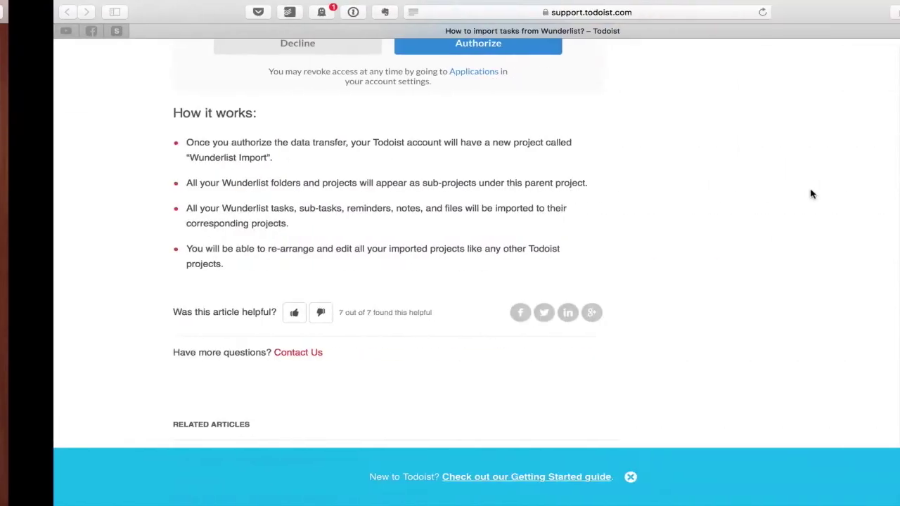
# Step: Start the import on the Wunderlist Importer page, sign in to Wunderlist and authorize the importer
pyautogui.scroll(10, 480, 246)
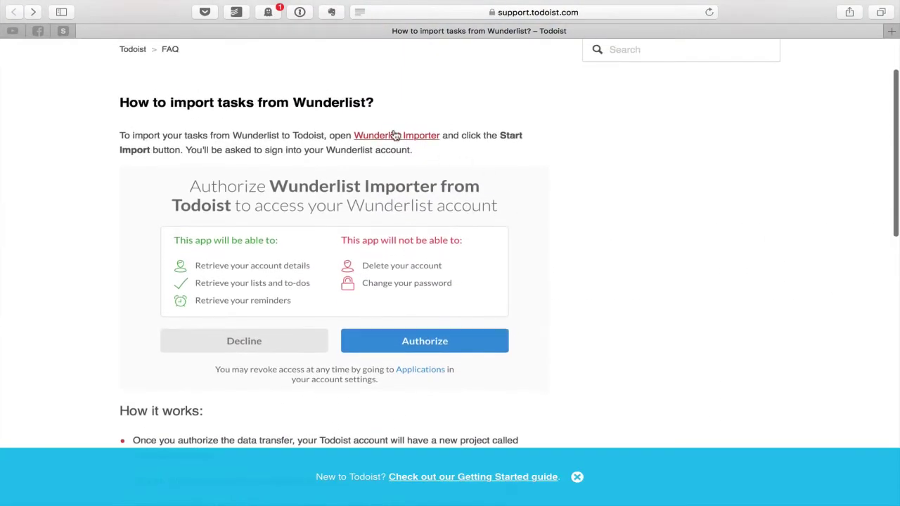
pyautogui.click(399, 139)
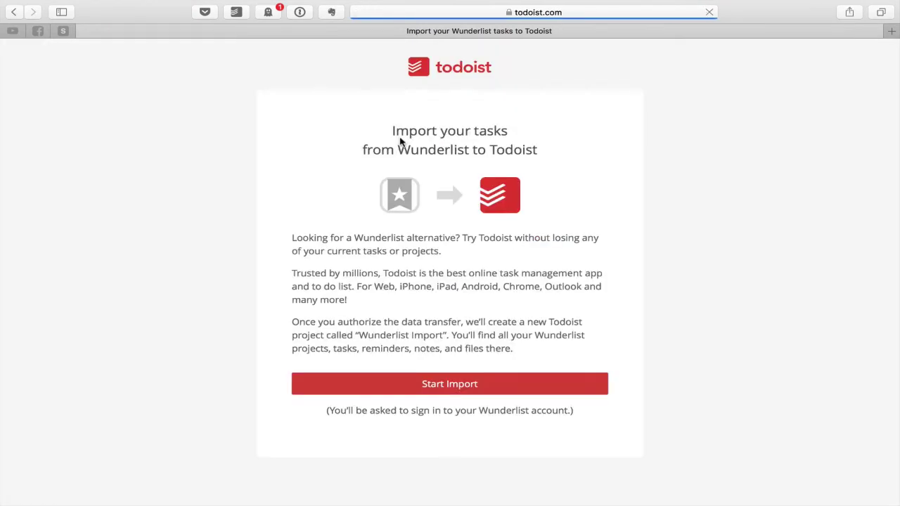
pyautogui.click(455, 392)
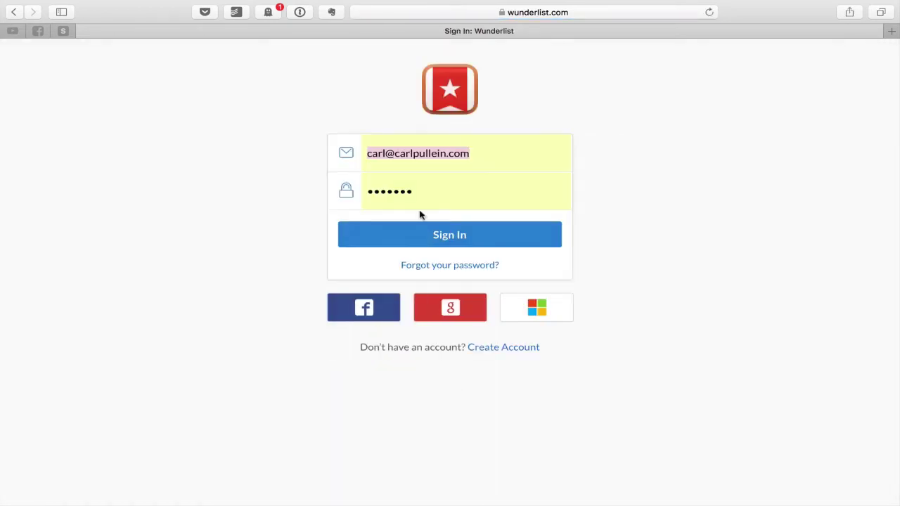
pyautogui.click(465, 237)
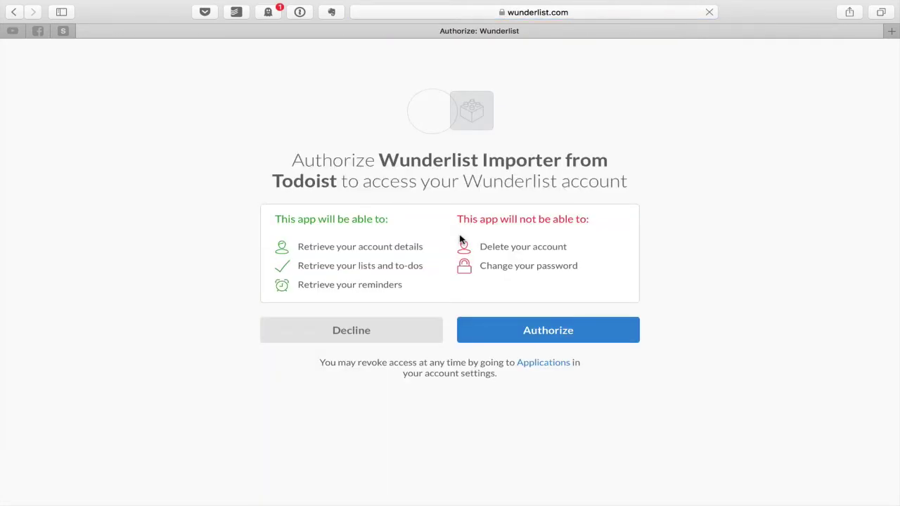
pyautogui.click(554, 339)
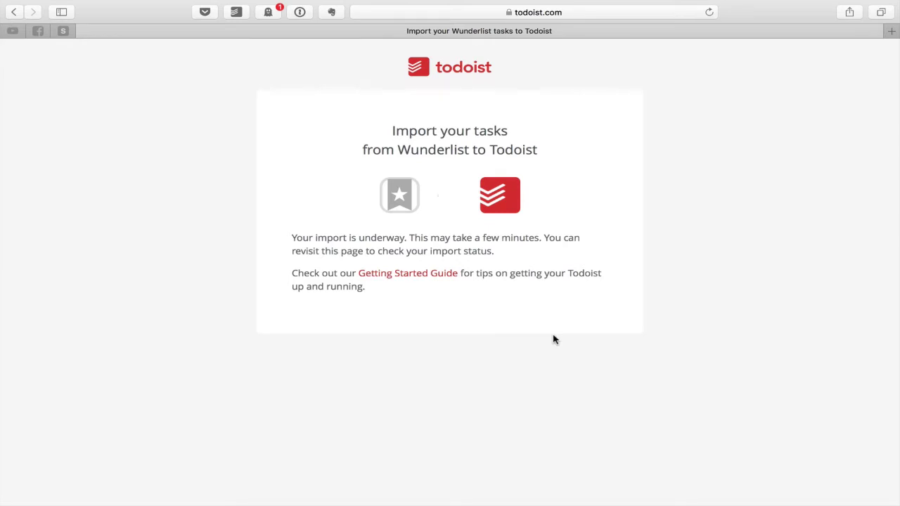
# Step: Open Todoist from the completed import page to see the Inbox tasks
pyautogui.click(462, 319)
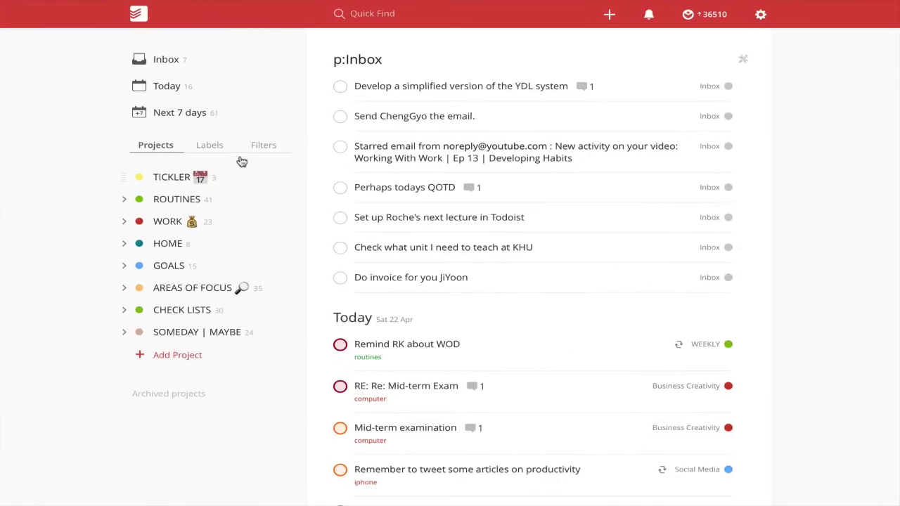
# Step: Exit full screen in the Todoist desktop app and move to the Todoist web view in Safari
pyautogui.moveTo(60, 4)
pyautogui.click(11, 22)
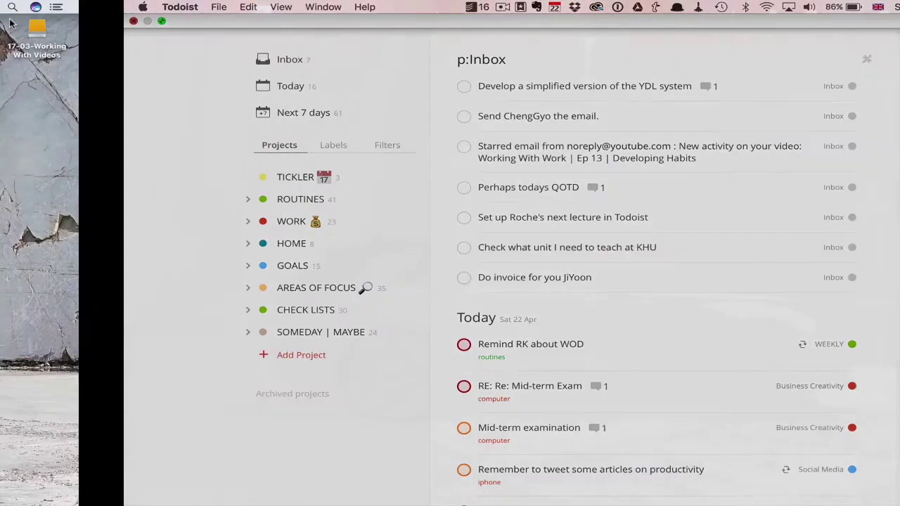
pyautogui.hotkey('ctrl', 'Down')
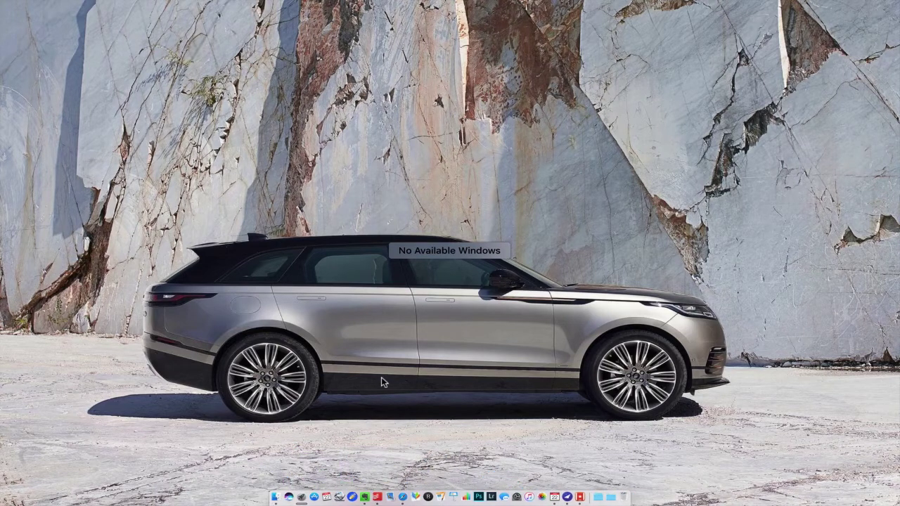
pyautogui.press('Escape')
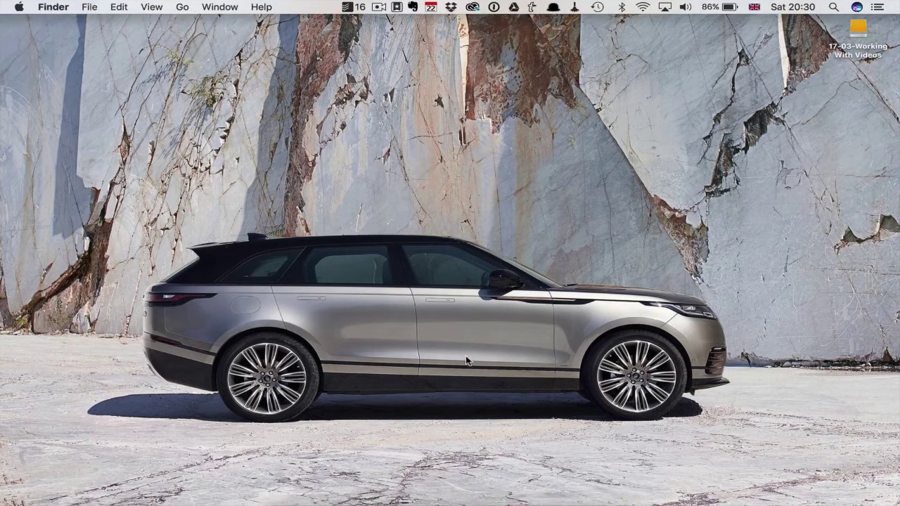
pyautogui.hotkey('ctrl', 'Right')
pyautogui.hotkey('ctrl', 'Right')
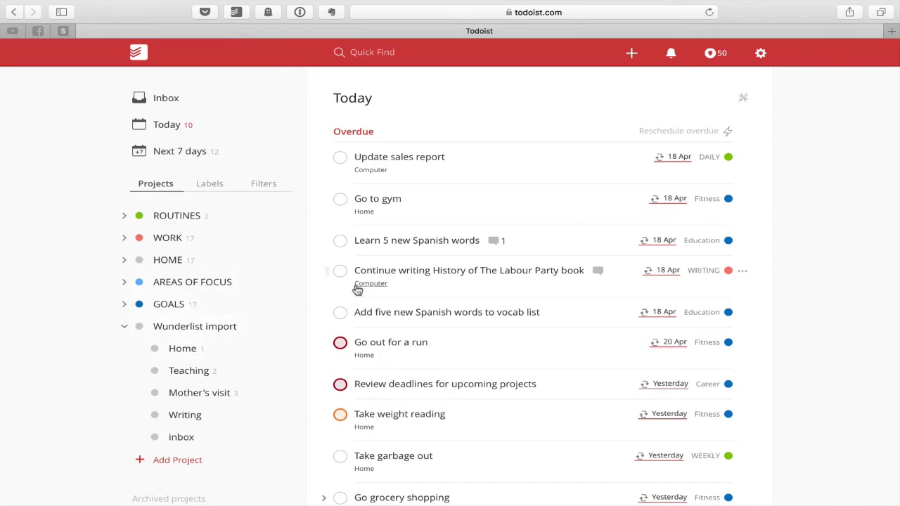
# Step: In Wunderlist's Home list, mark 'Buy RK new lens solution' as done
pyautogui.hotkey('ctrl', 'Left')
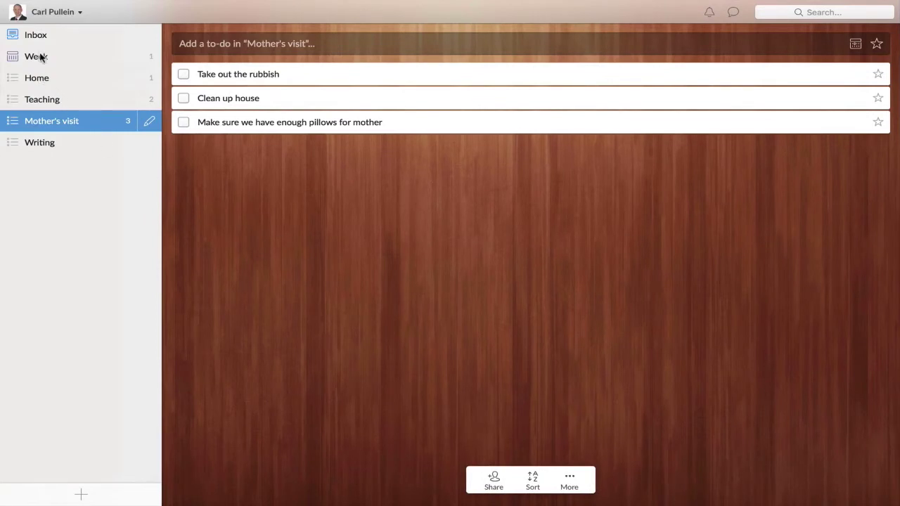
pyautogui.click(44, 80)
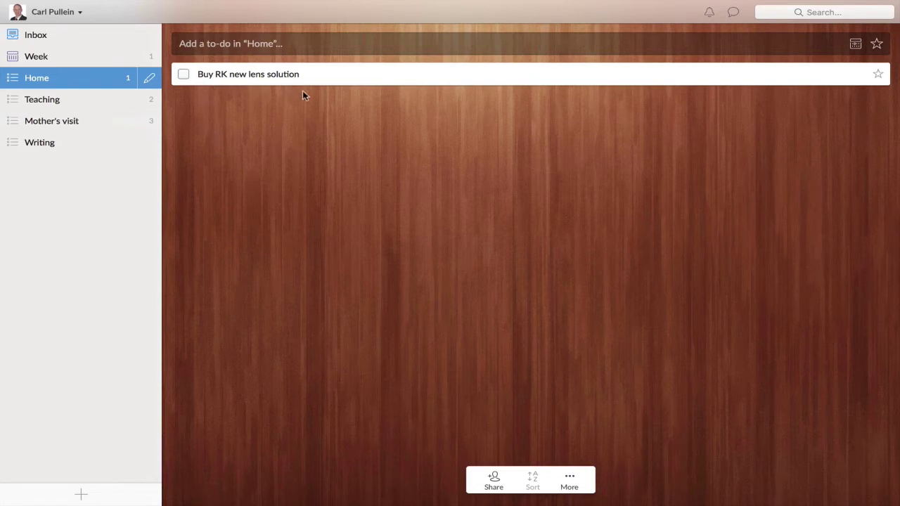
pyautogui.click(183, 74)
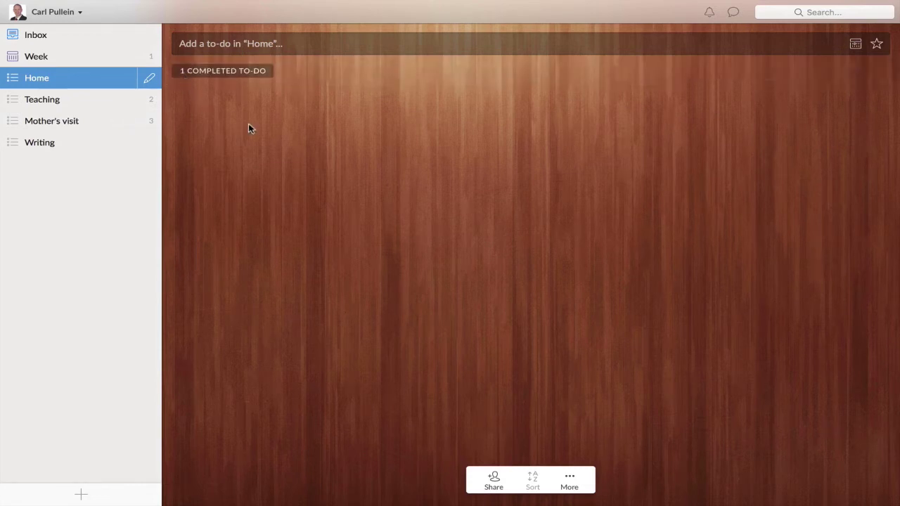
# Step: Review the Teaching, Mother's visit, Writing and Inbox lists in Wunderlist, then return to Todoist
pyautogui.click(65, 105)
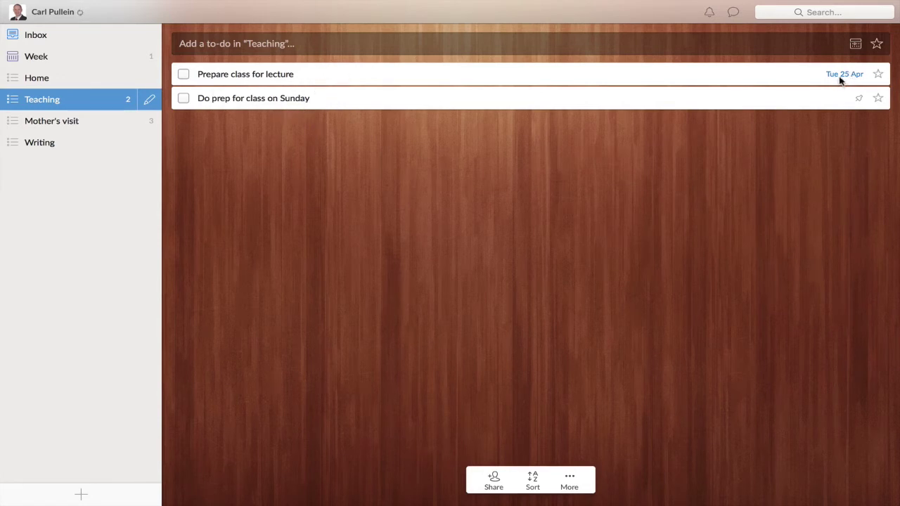
pyautogui.click(80, 122)
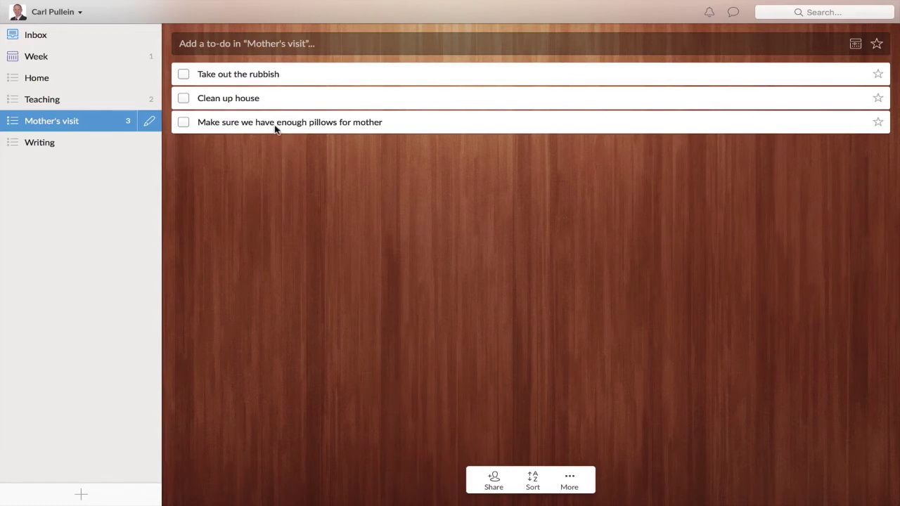
pyautogui.click(67, 143)
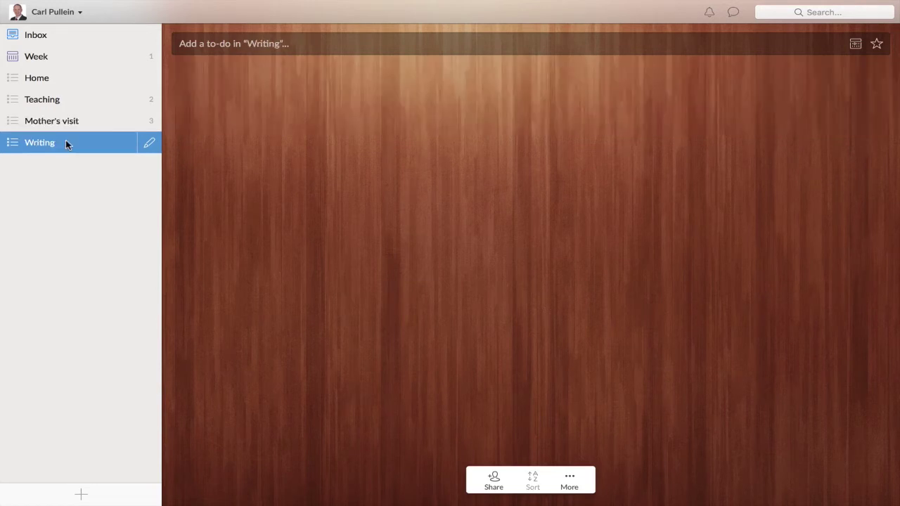
pyautogui.click(75, 123)
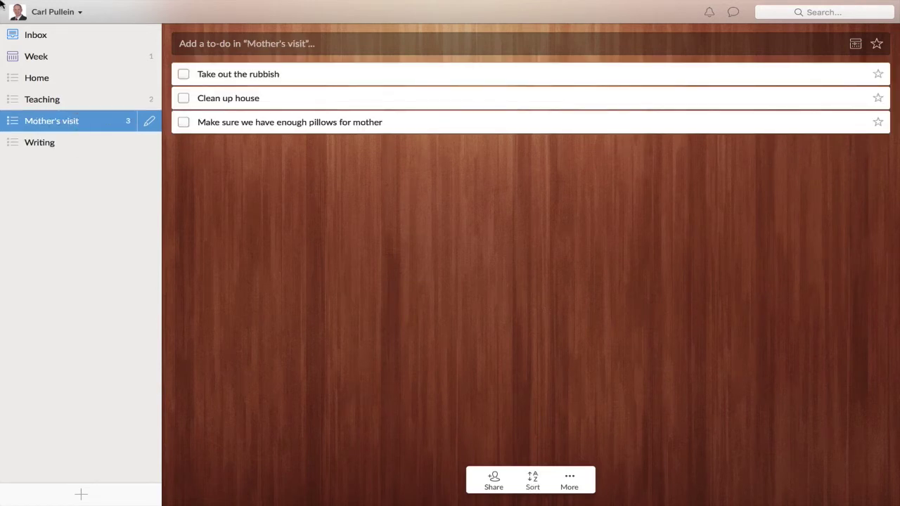
pyautogui.click(36, 35)
pyautogui.hotkey('ctrl', 'Right')
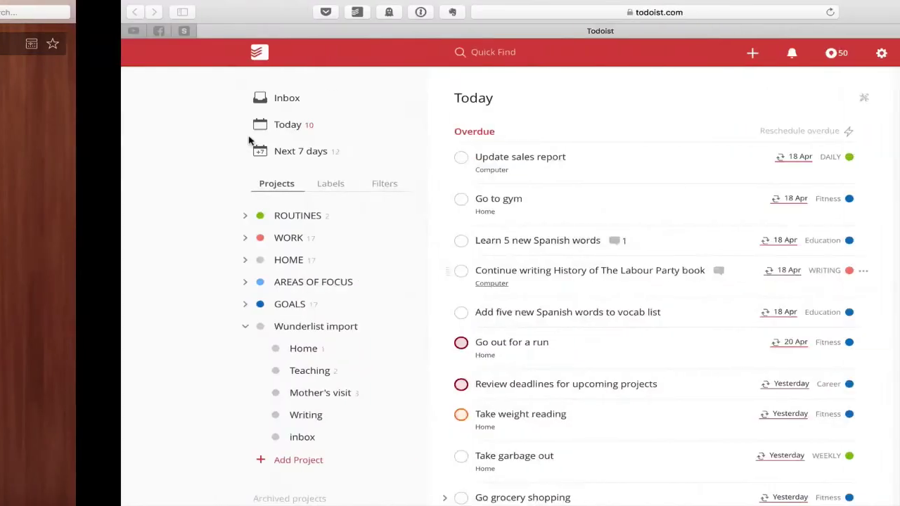
# Step: Compare the imported Home and Teaching projects with Wunderlist's Teaching list
pyautogui.hotkey('ctrl', 'Right')
pyautogui.hotkey('ctrl', 'Left')
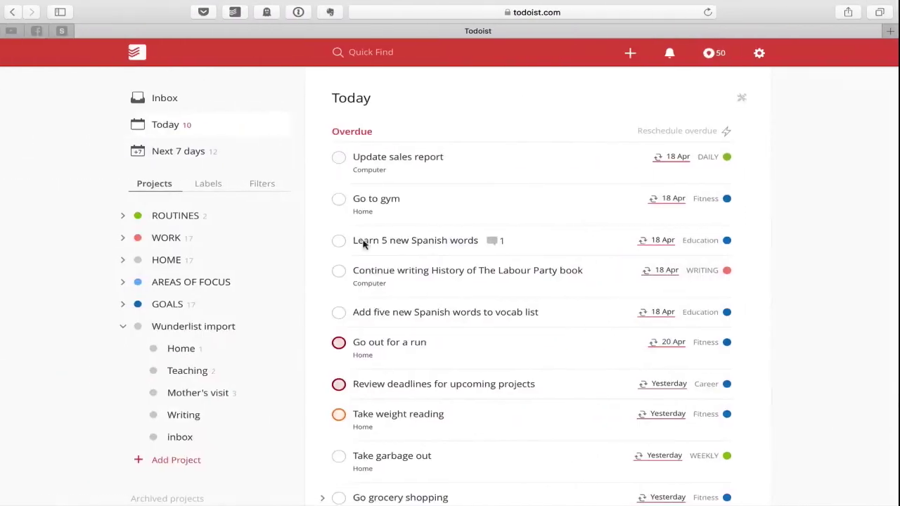
pyautogui.click(185, 347)
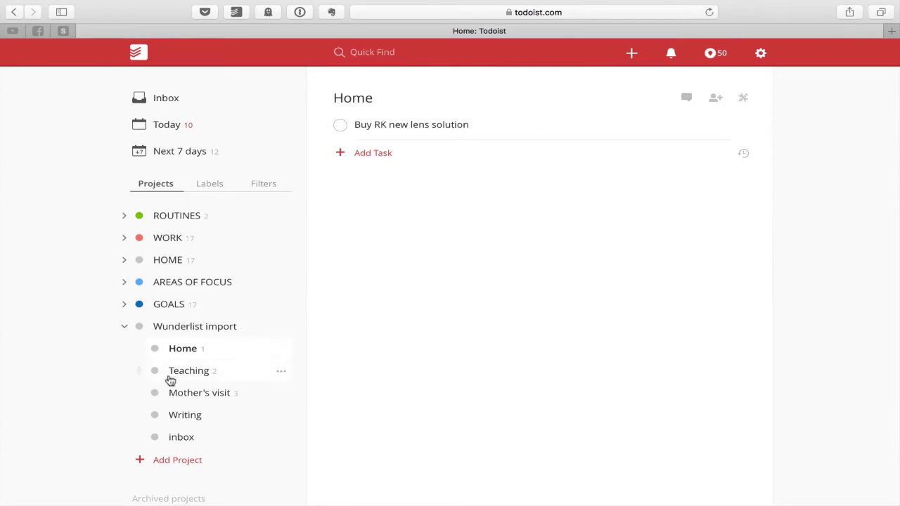
pyautogui.click(172, 375)
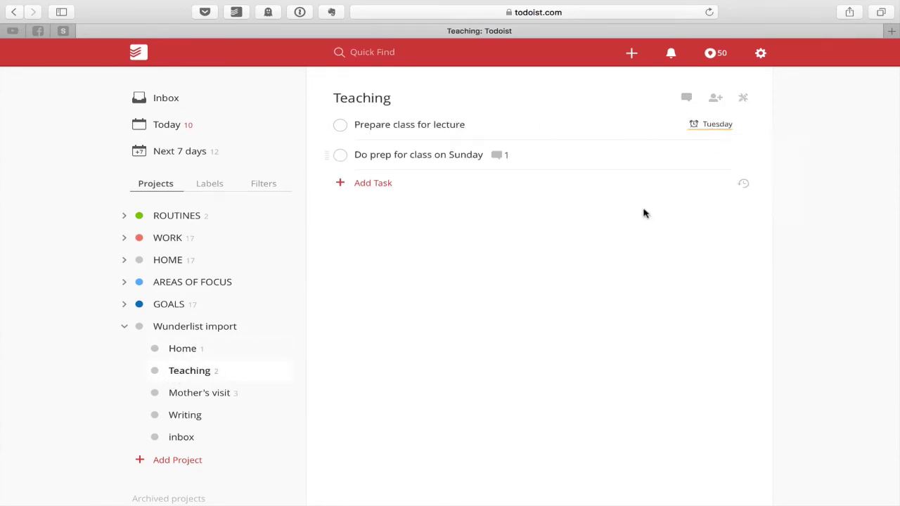
pyautogui.hotkey('ctrl', 'Left')
pyautogui.click(56, 105)
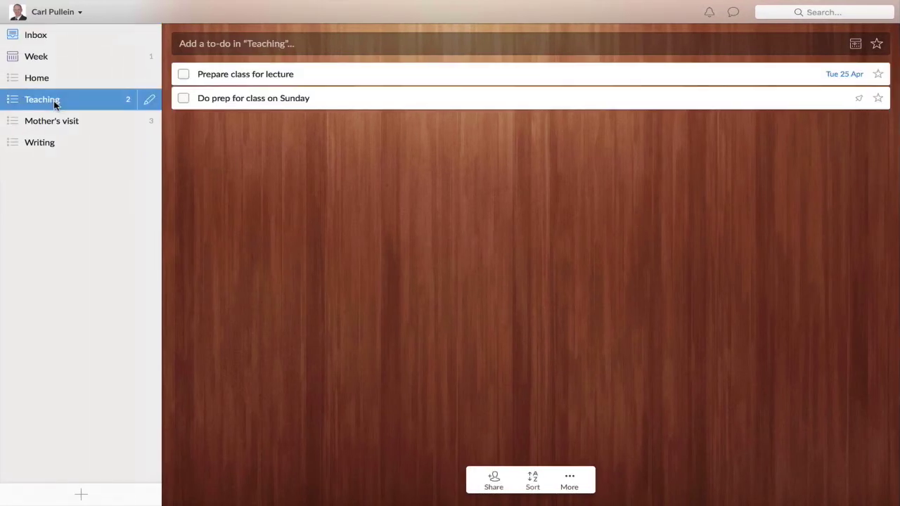
pyautogui.hotkey('ctrl', 'Right')
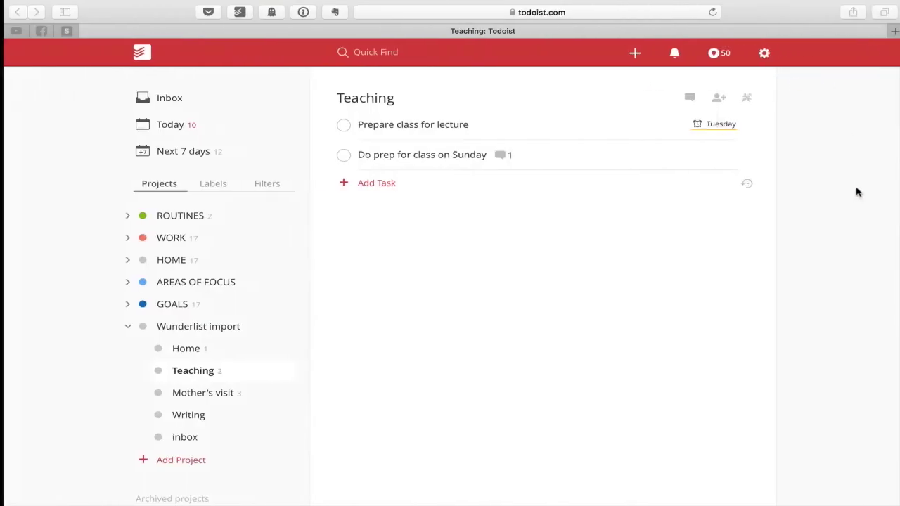
# Step: Check the imported Mother's visit, Writing and inbox sub-projects
pyautogui.moveTo(694, 128)
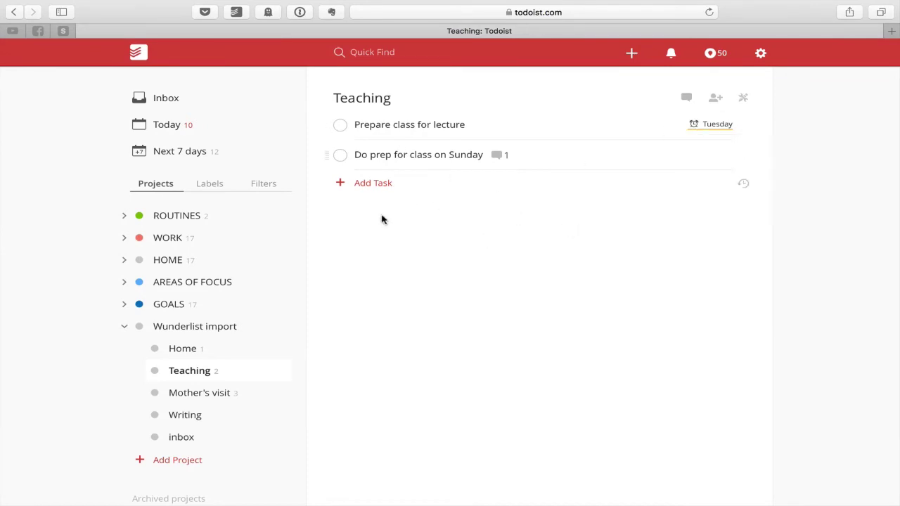
pyautogui.click(200, 394)
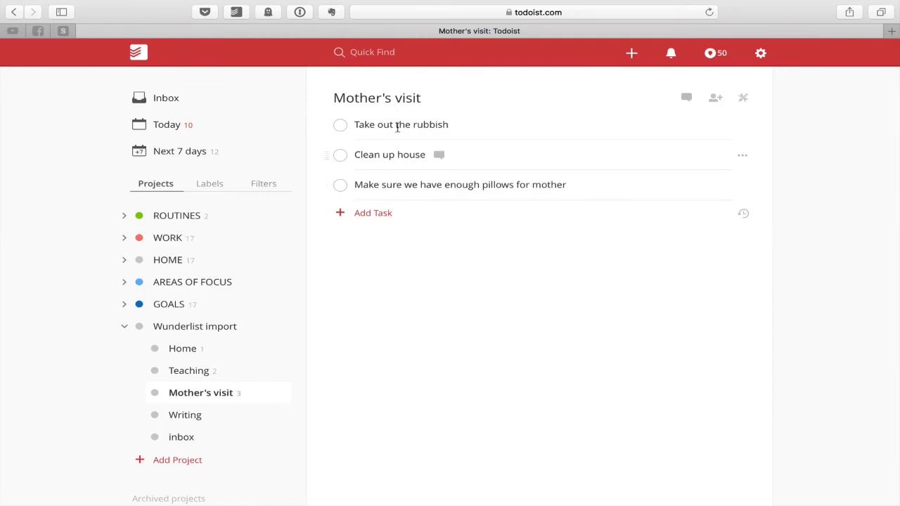
pyautogui.click(222, 416)
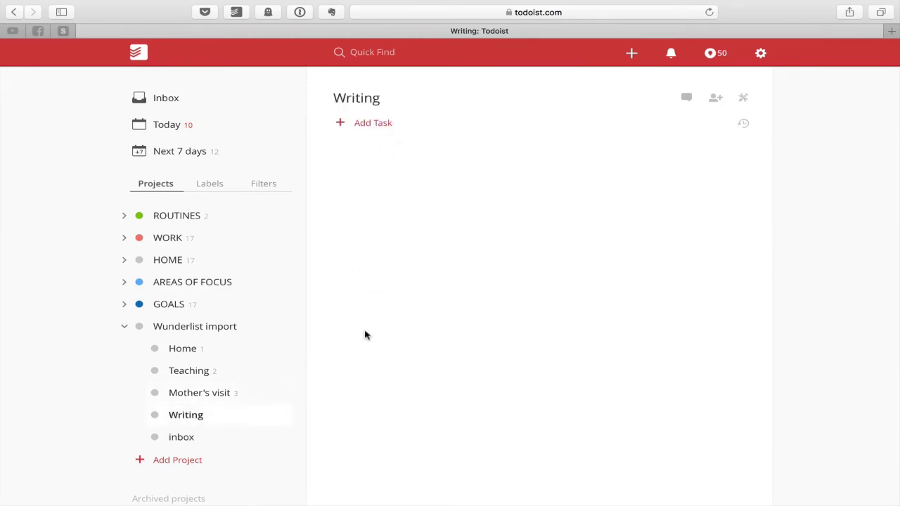
pyautogui.click(183, 439)
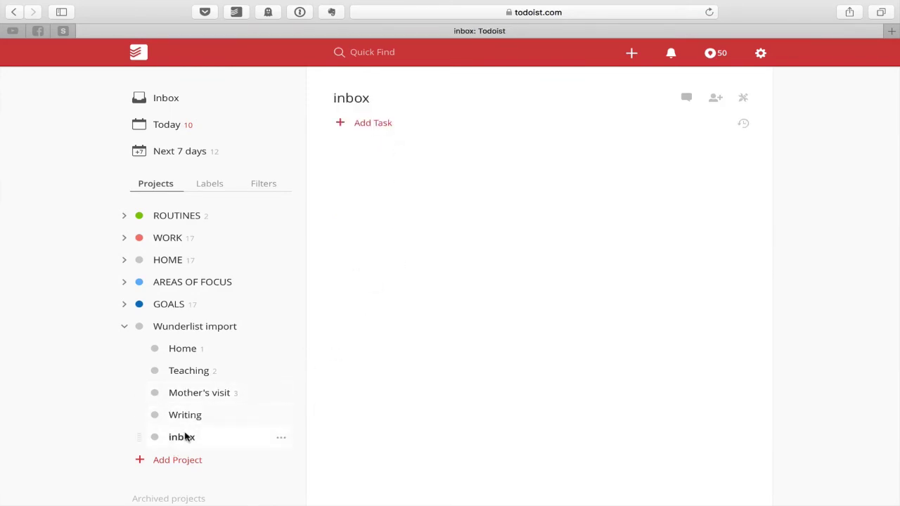
# Step: Delete the empty inbox sub-project, then drag Home below Teaching under Wunderlist import
pyautogui.click(281, 441)
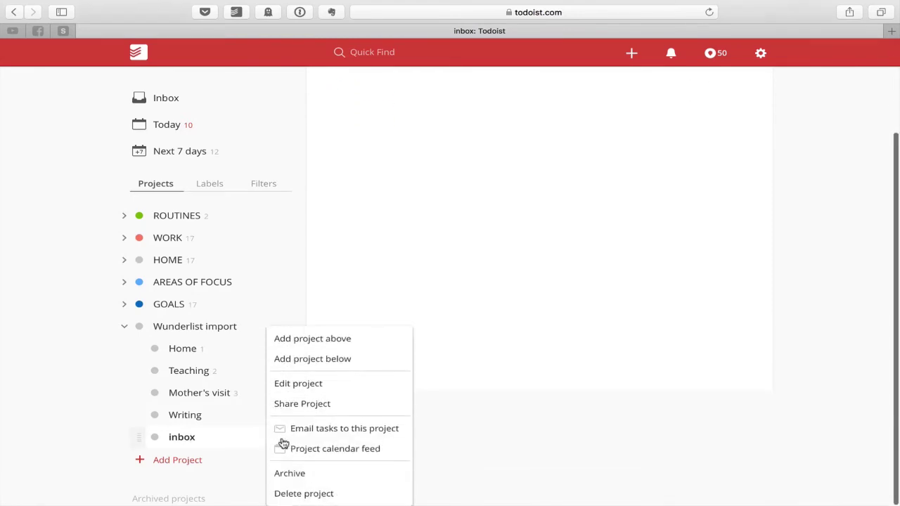
pyautogui.click(298, 492)
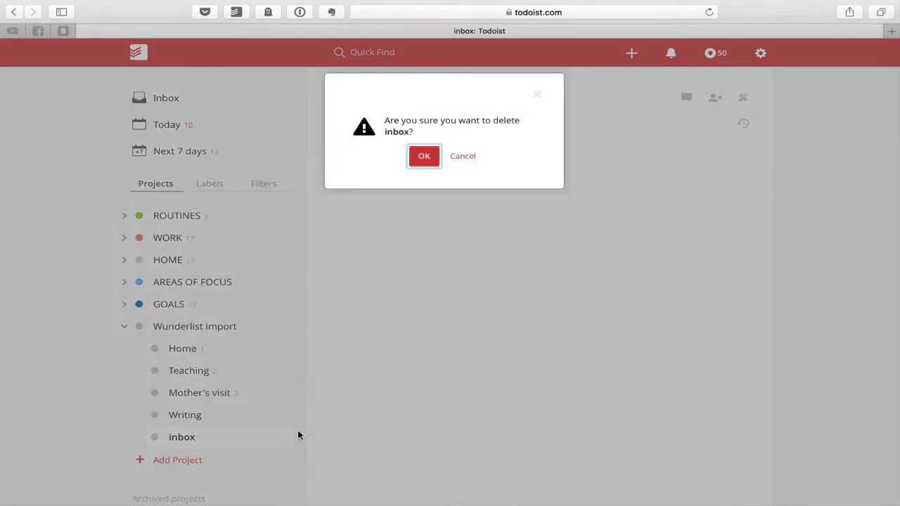
pyautogui.click(417, 155)
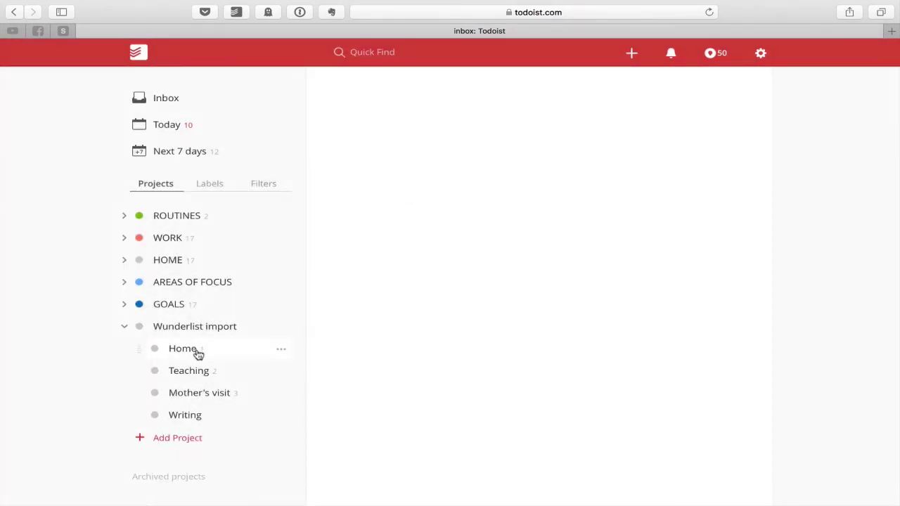
pyautogui.moveTo(139, 348); pyautogui.dragTo(146, 371)
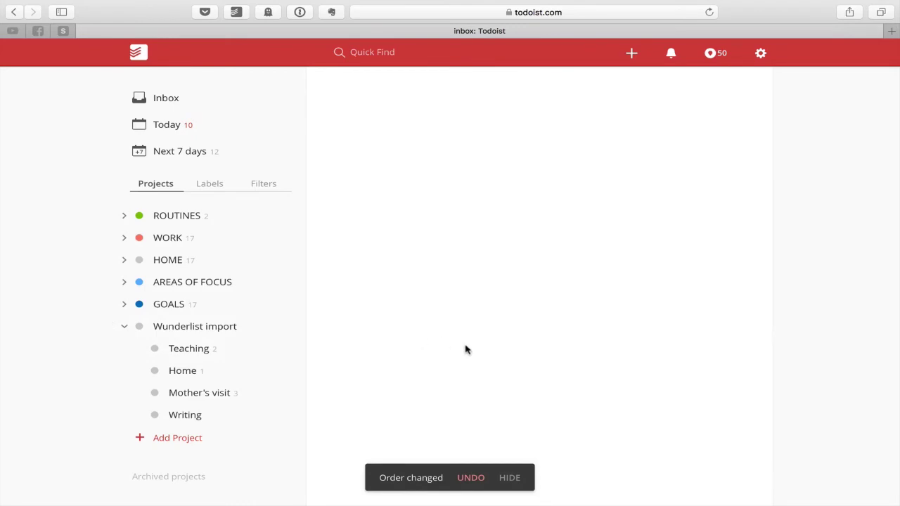